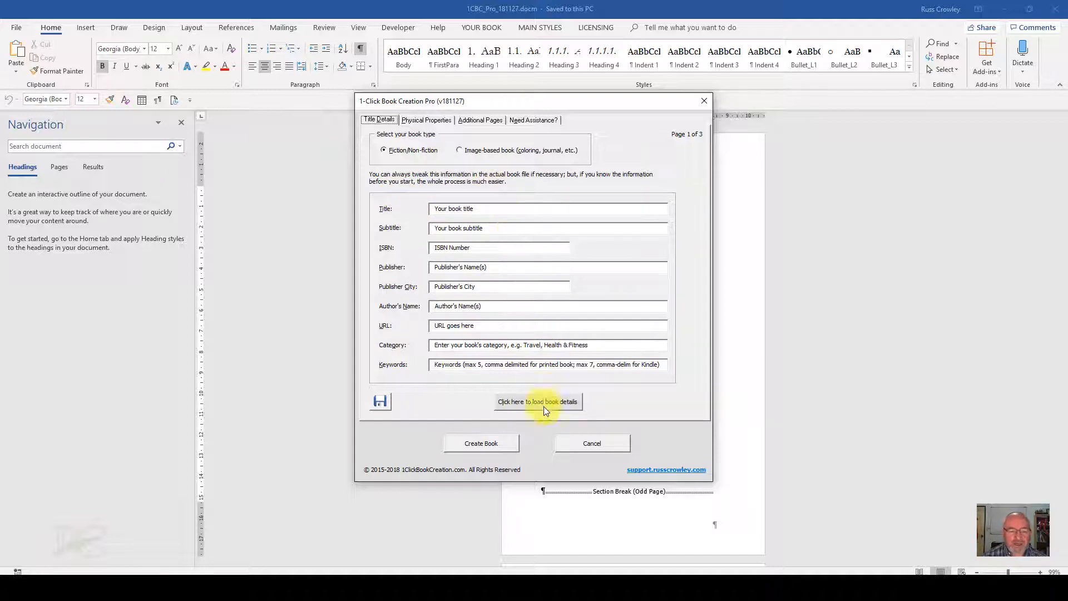
Step: View the current book details as delimited text in Notepad and close that untitled file without saving
click(382, 407)
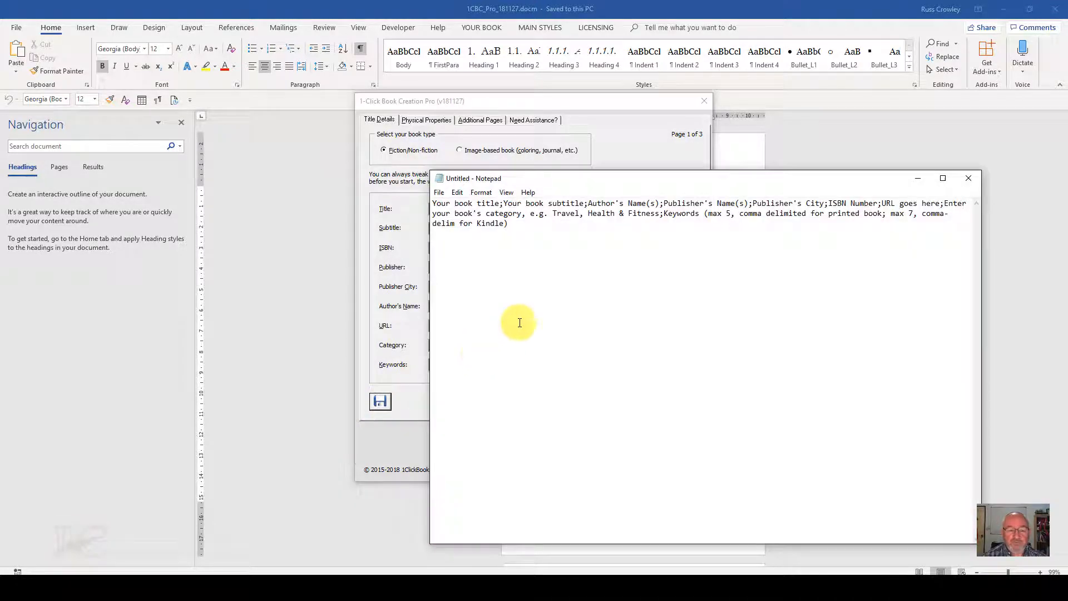
click(968, 178)
click(552, 296)
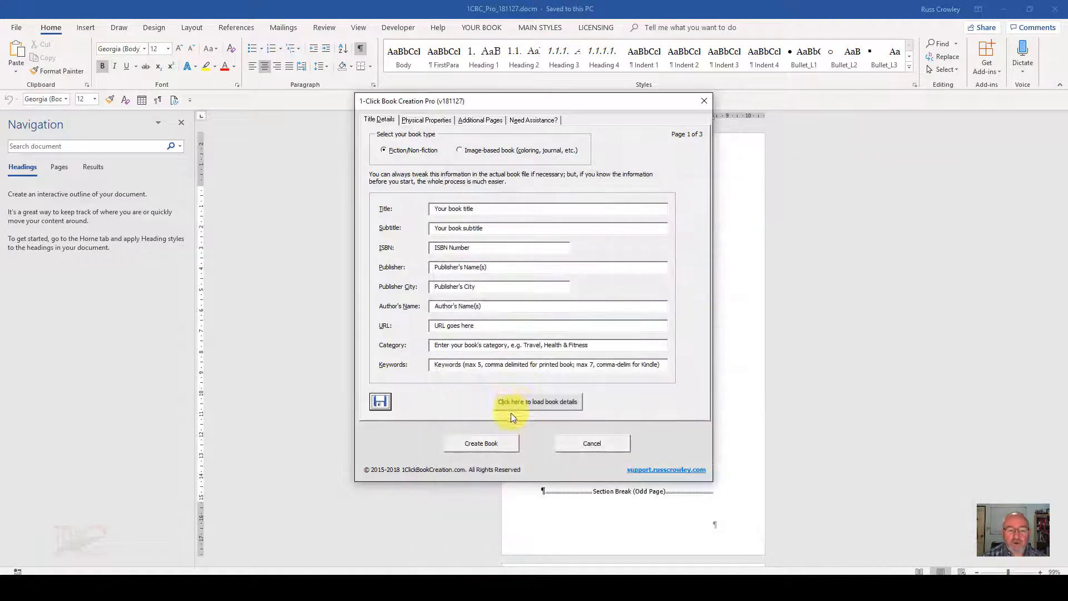
Step: Load the book details from the file 04 HTRT-colour.txt in the DelimFiles folder
click(555, 393)
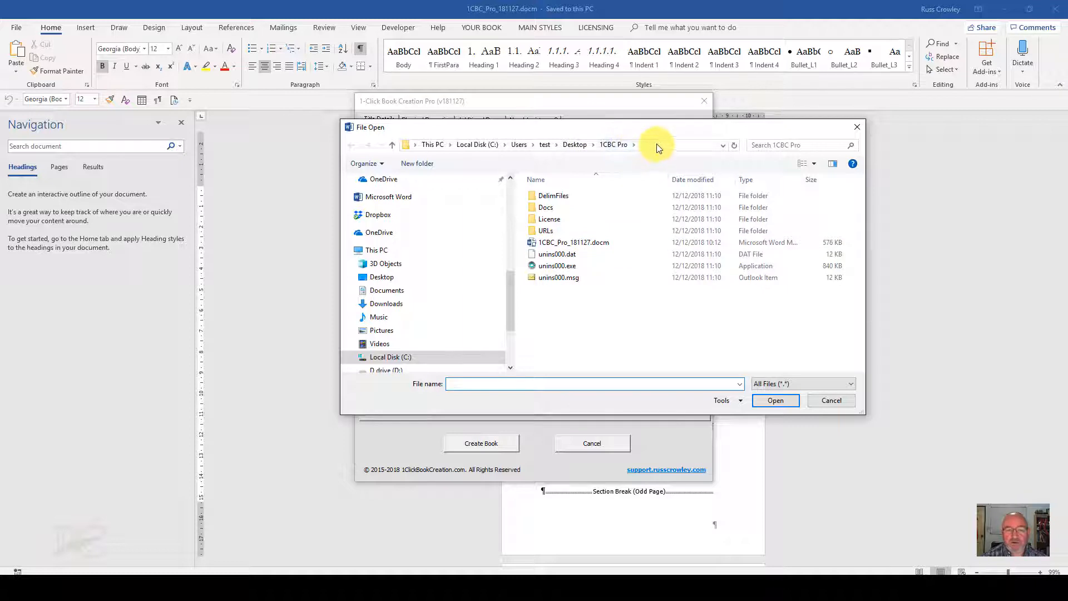
double_click(542, 196)
drag(692, 128, 686, 122)
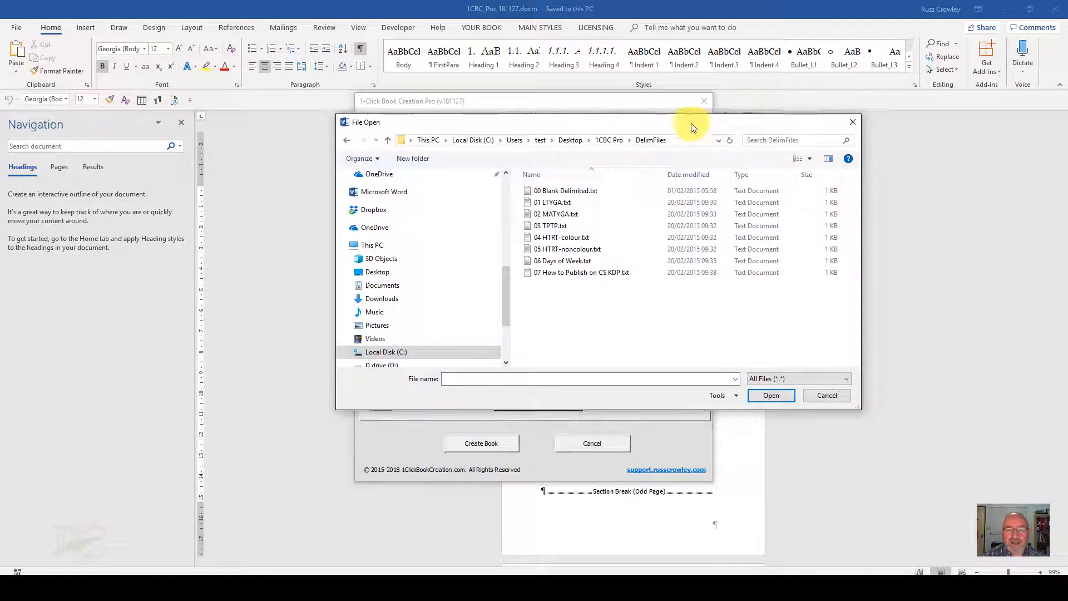
double_click(548, 237)
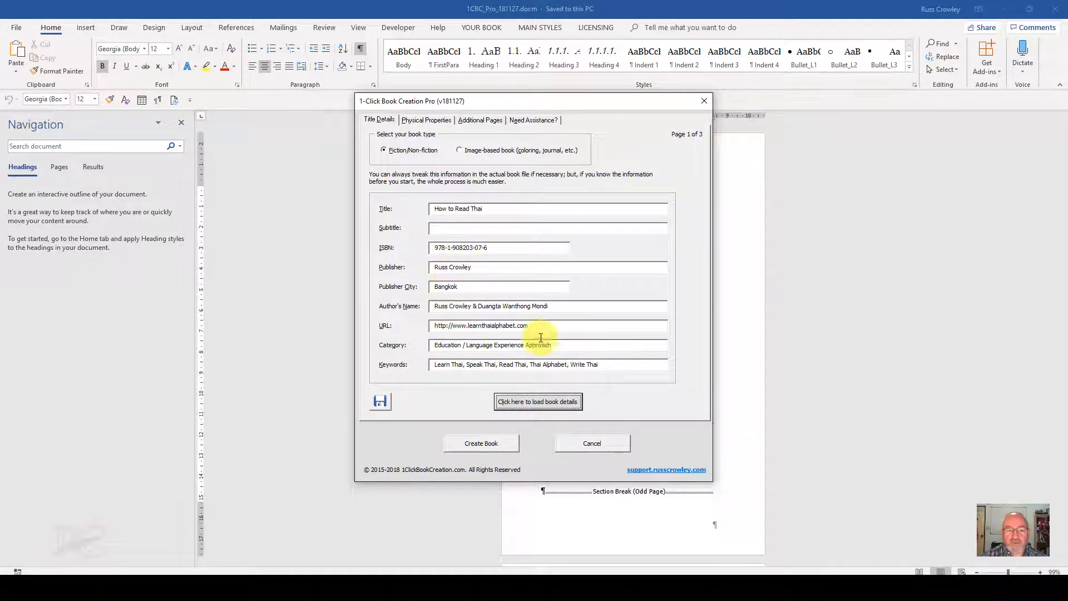
Step: Set the book size to 6 x 9 inches in the physical properties, keeping the 200-page count
click(423, 121)
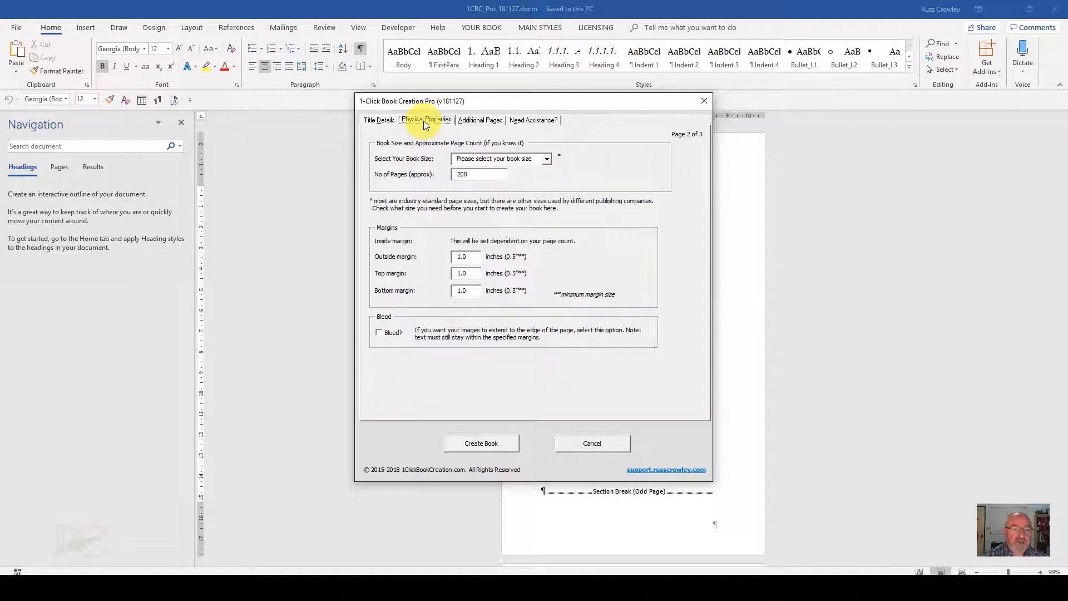
click(547, 157)
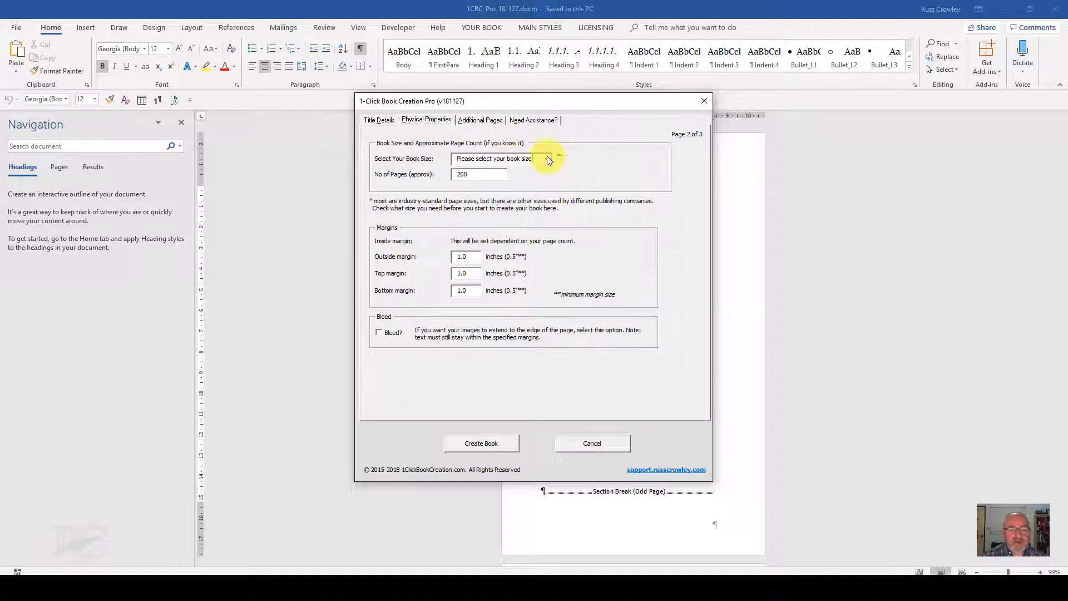
mouse_move(547, 180)
mouse_down()
mouse_move(552, 211)
mouse_move(546, 178)
mouse_up()
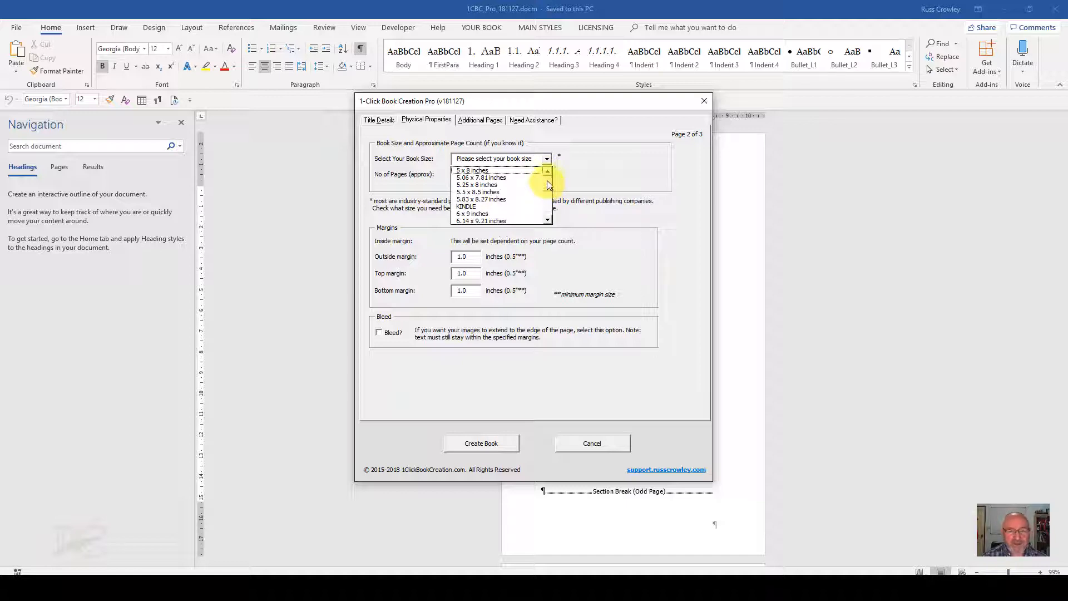
mouse_move(549, 180)
mouse_down()
mouse_move(553, 201)
mouse_move(547, 181)
mouse_up()
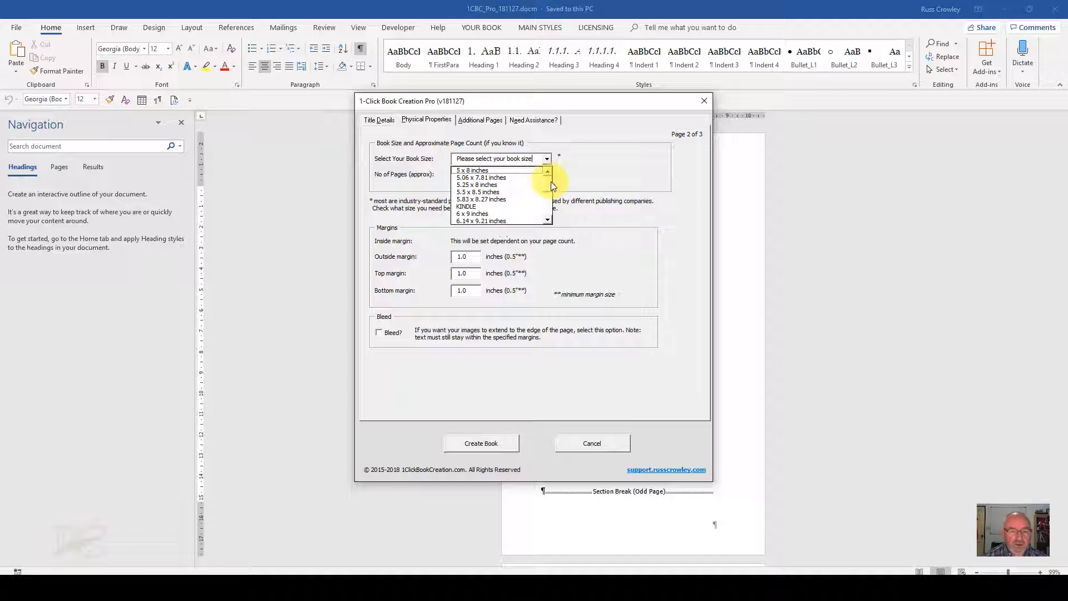
scroll(550, 182, down, 1)
click(502, 207)
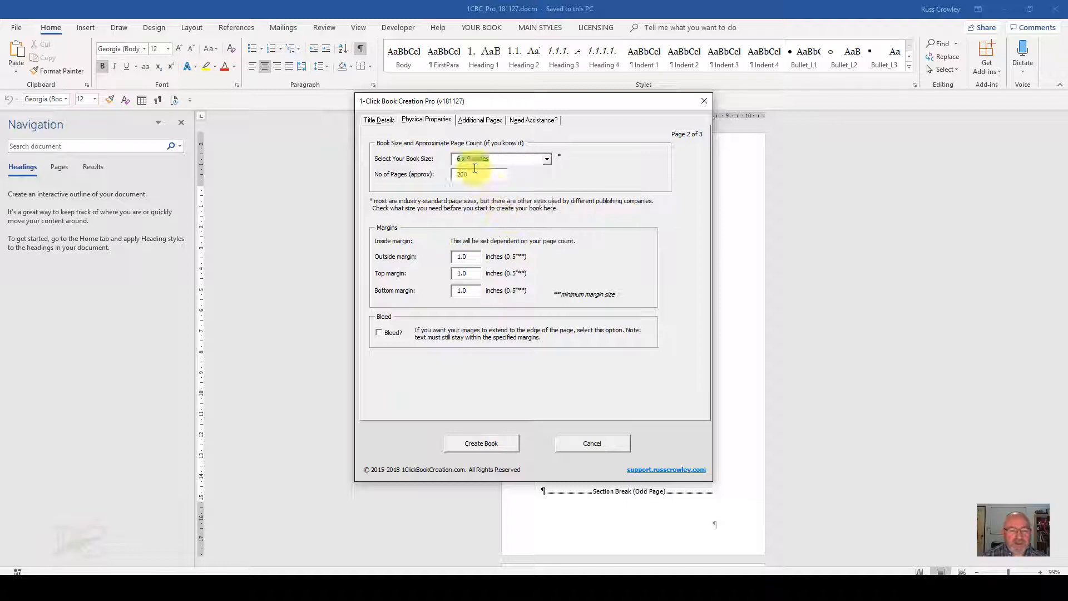
drag(471, 174, 442, 173)
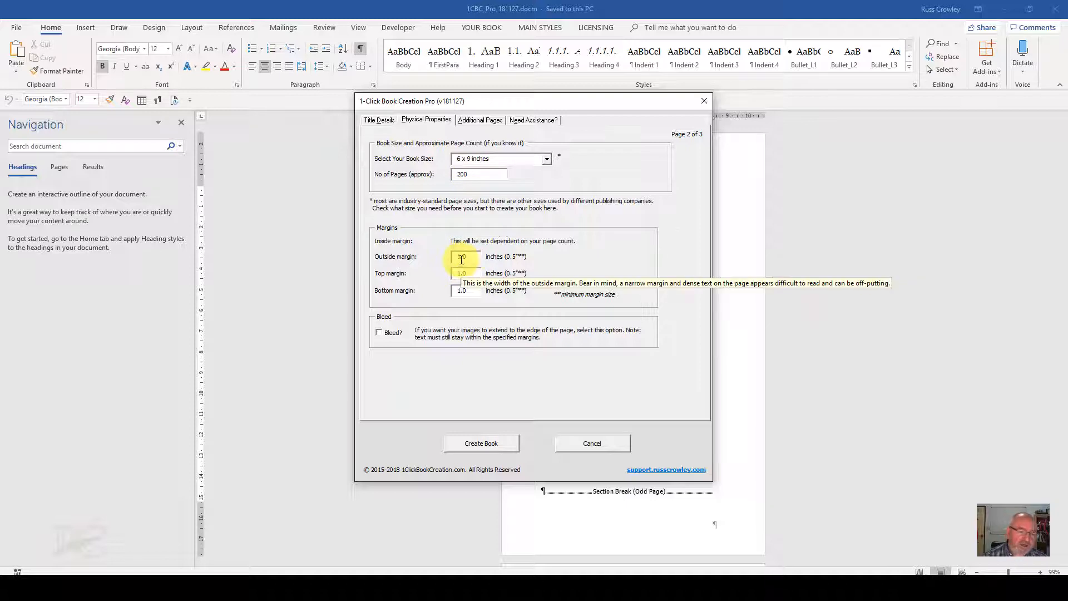
Step: Include the testimonials page, index of figures, tables and abbreviations, dedication page, appendices and references page as additional pages
click(487, 121)
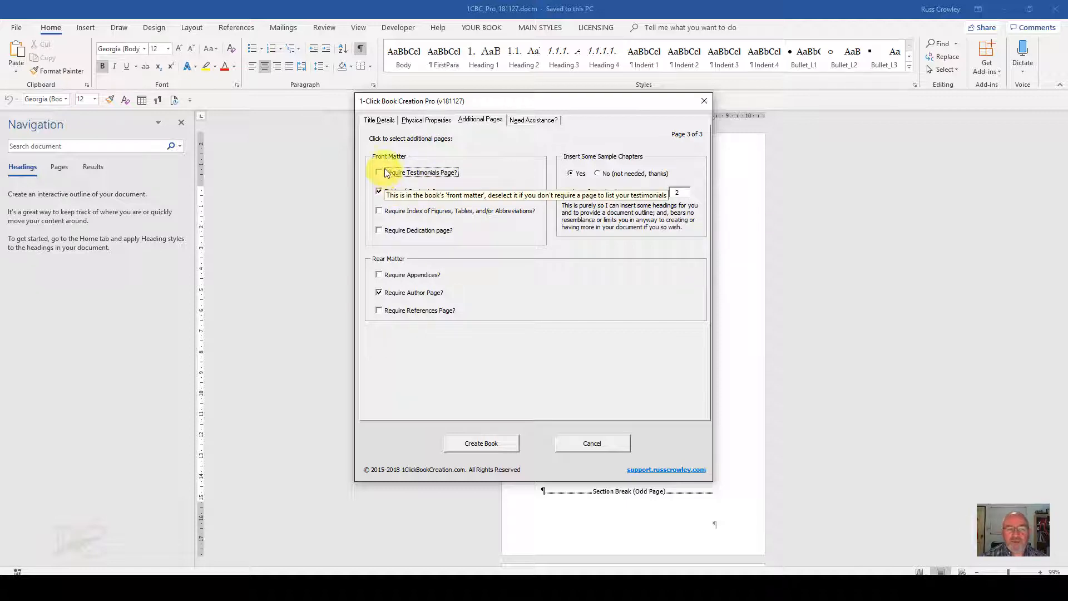
click(381, 193)
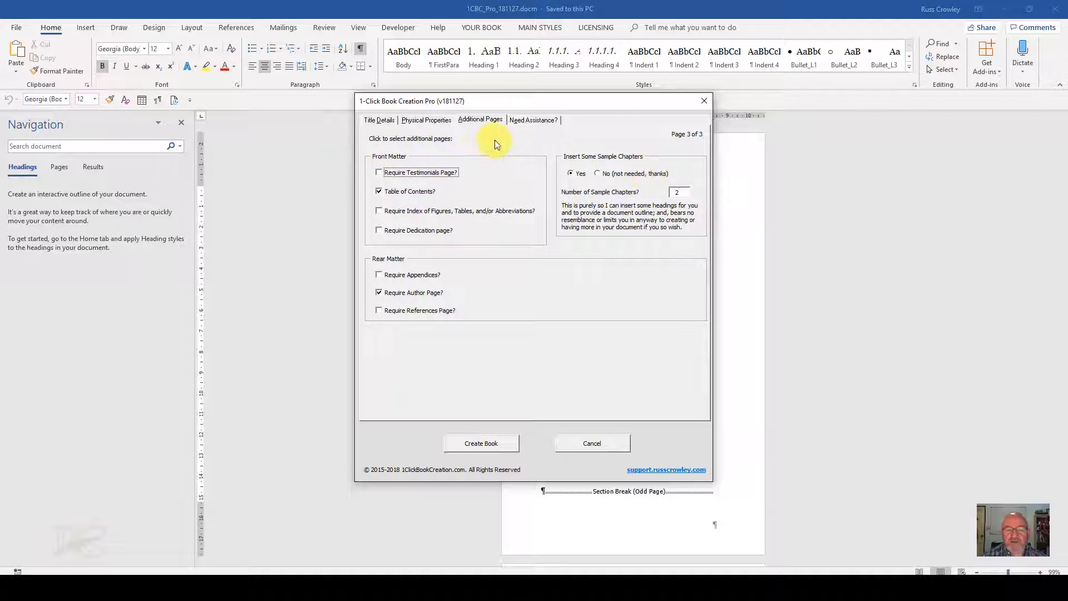
click(403, 174)
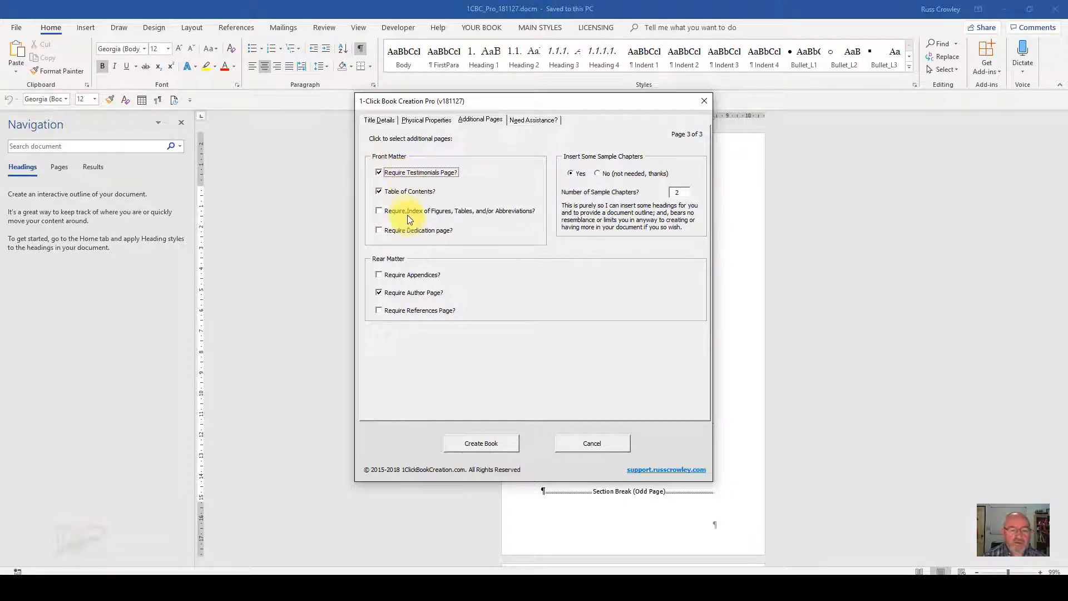
click(405, 212)
click(409, 230)
click(403, 275)
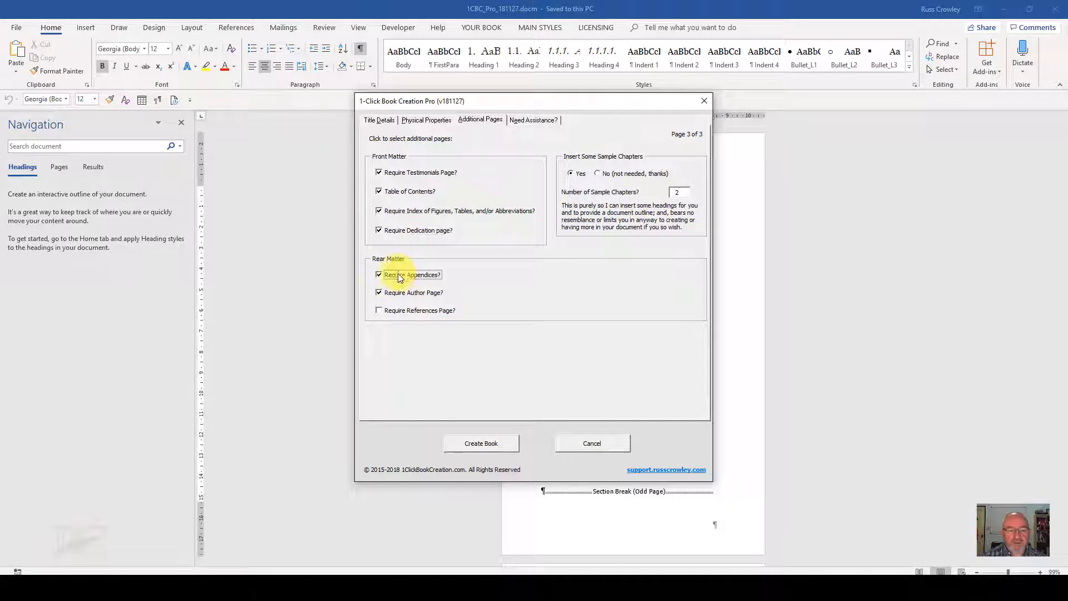
click(402, 312)
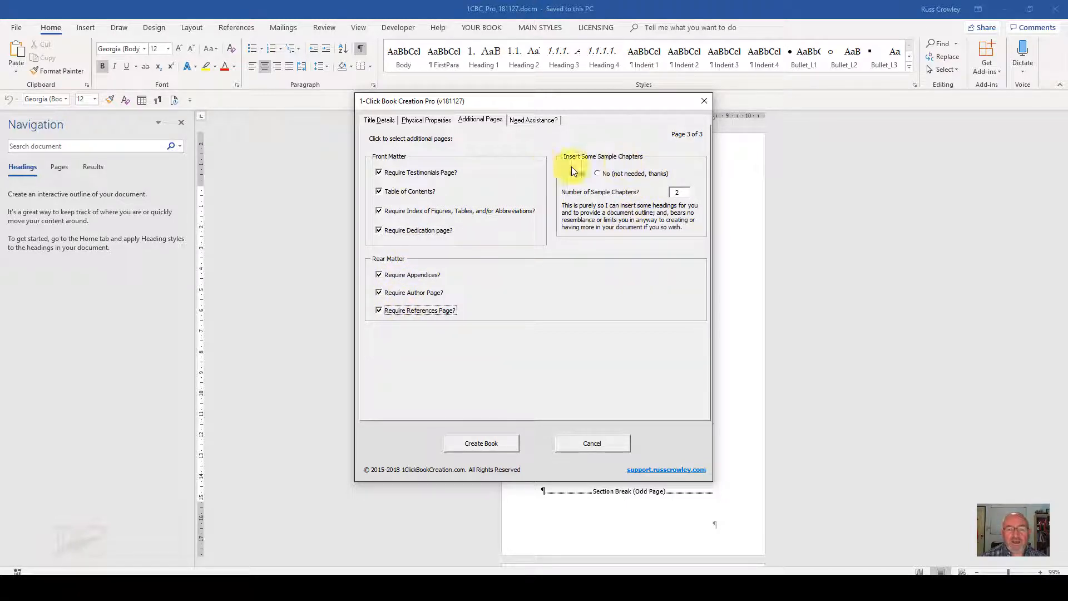
Step: Keep sample chapters enabled and set the number of sample chapters to 25
click(604, 175)
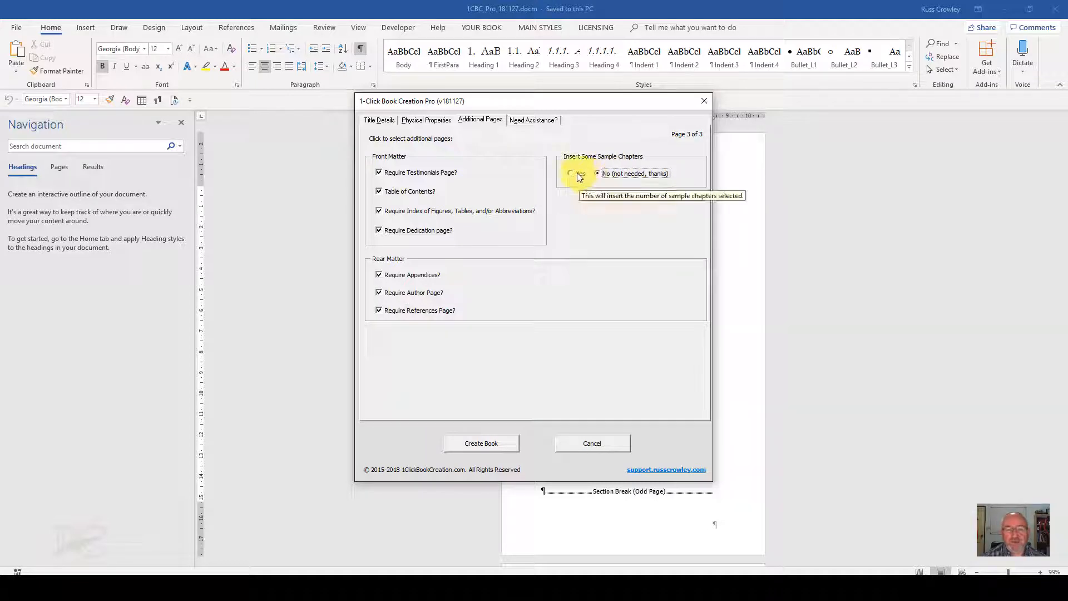
click(579, 175)
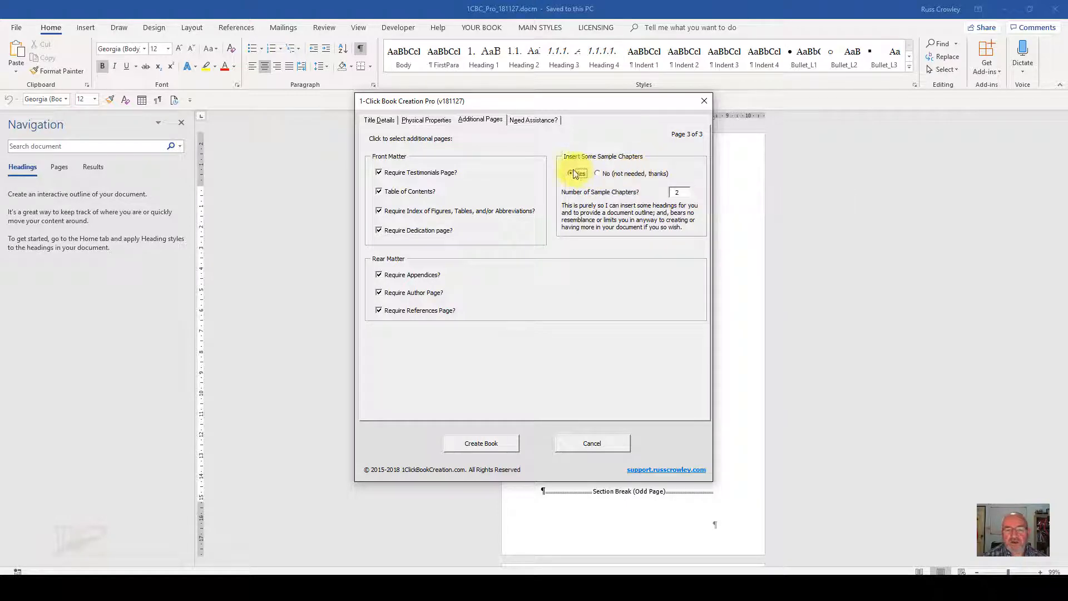
click(683, 195)
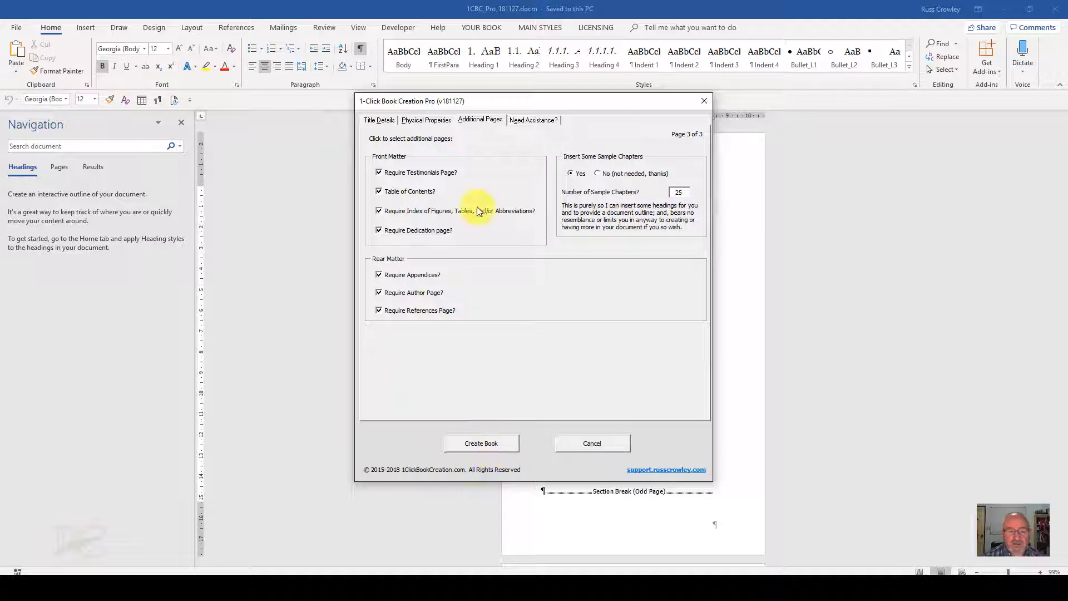
Step: Review the physical properties and title details, create the book, and save it as How to Read Thai_181212.docm
click(432, 122)
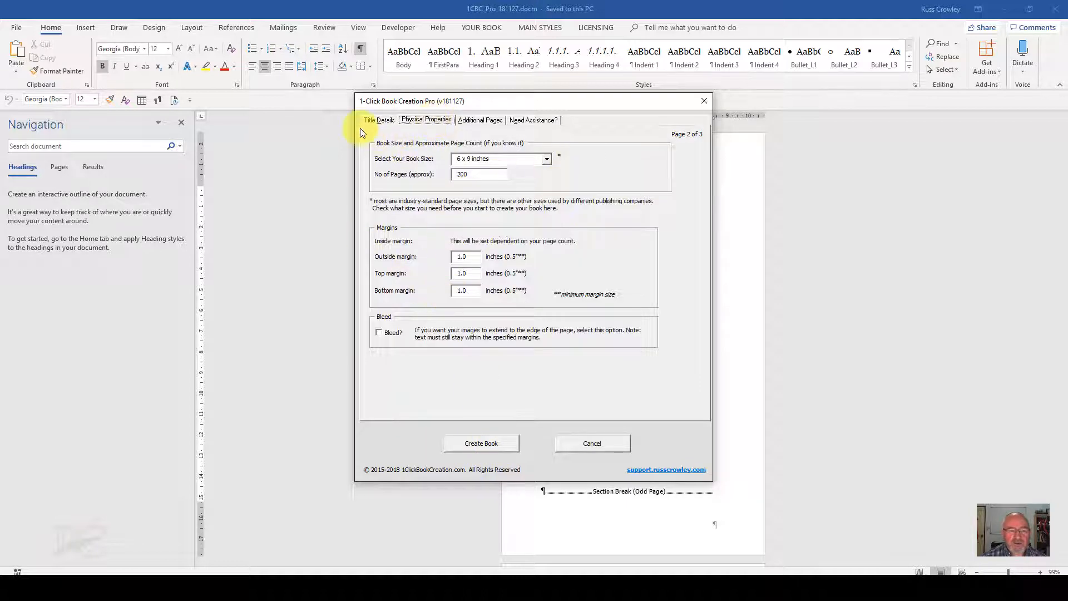
click(380, 121)
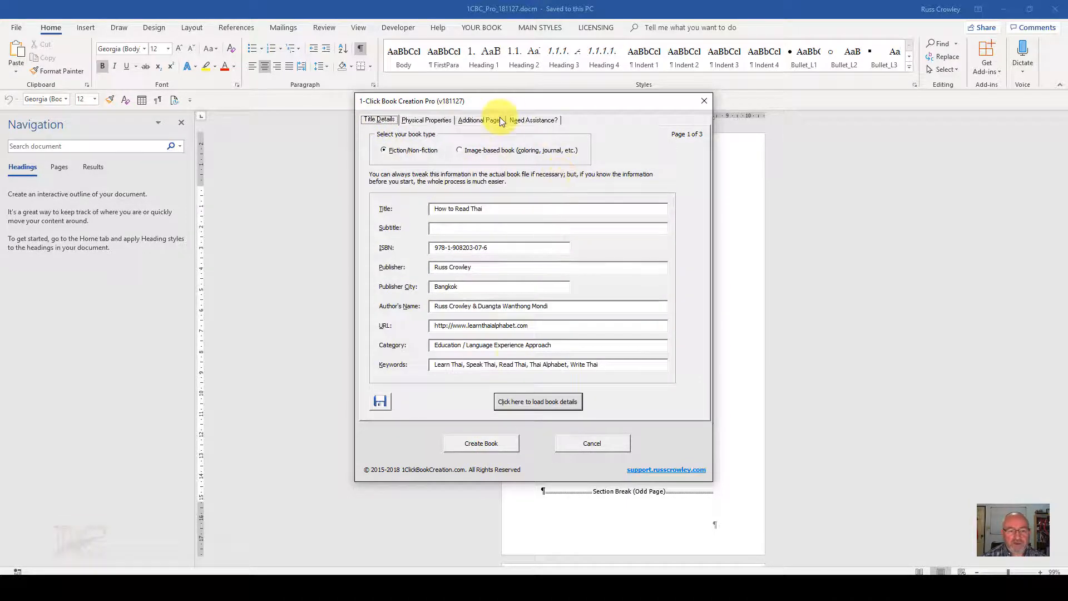
click(508, 444)
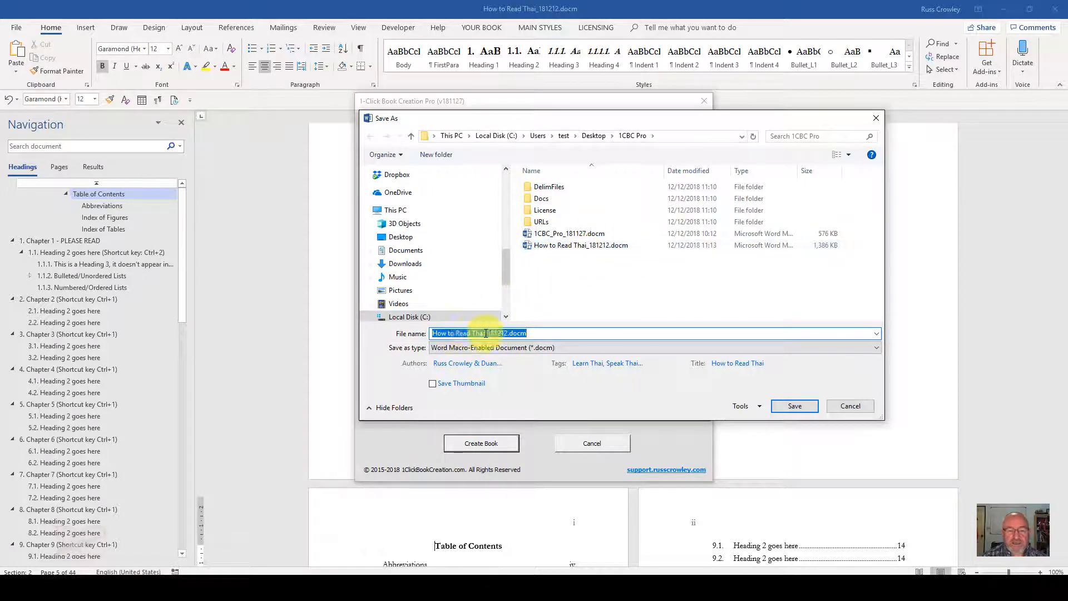
click(807, 407)
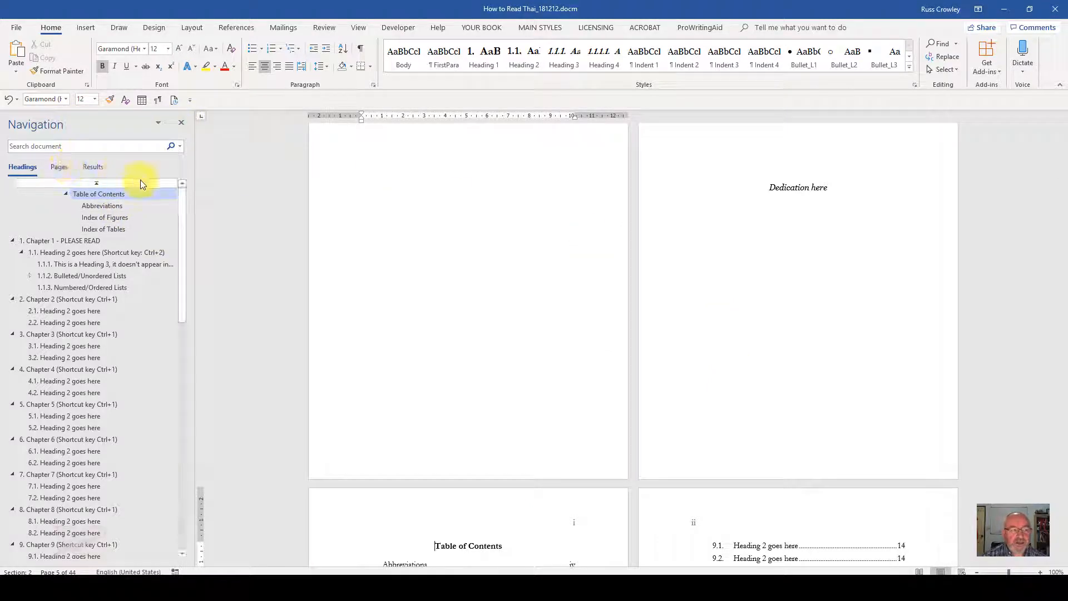
Step: Limit the document's navigation outline to level 1 headings so that only the chapter-level entries are listed
scroll(183, 225, down, 1)
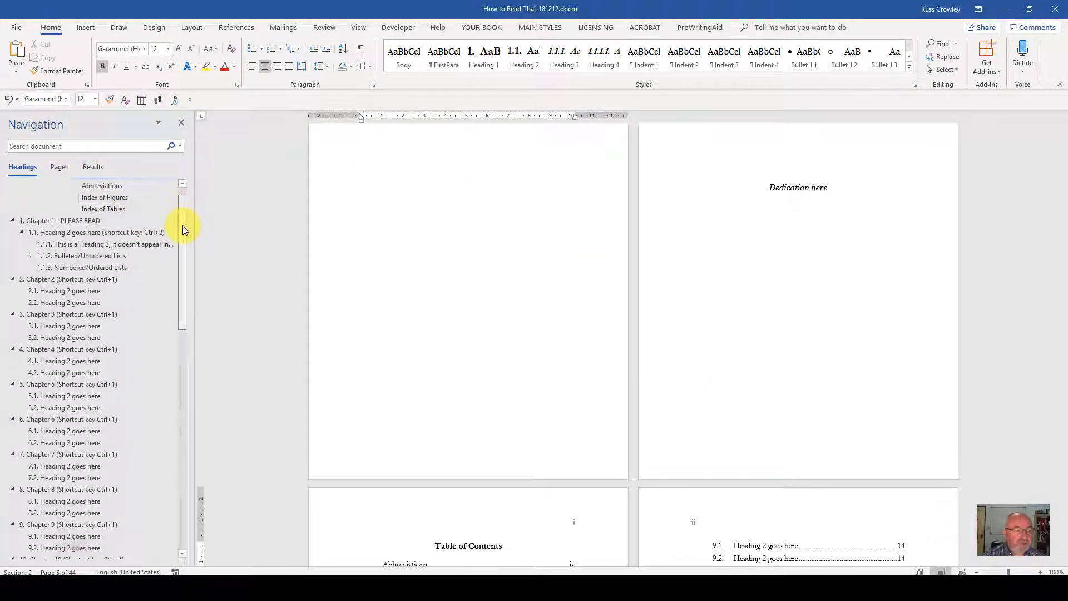
scroll(159, 206, up, 1)
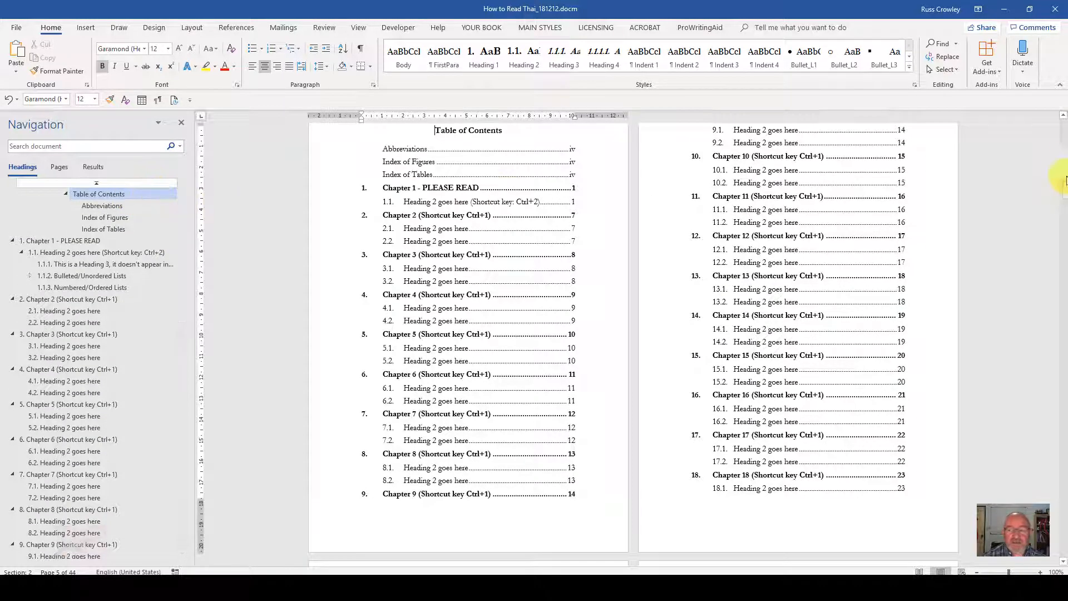
drag(1063, 166, 1064, 207)
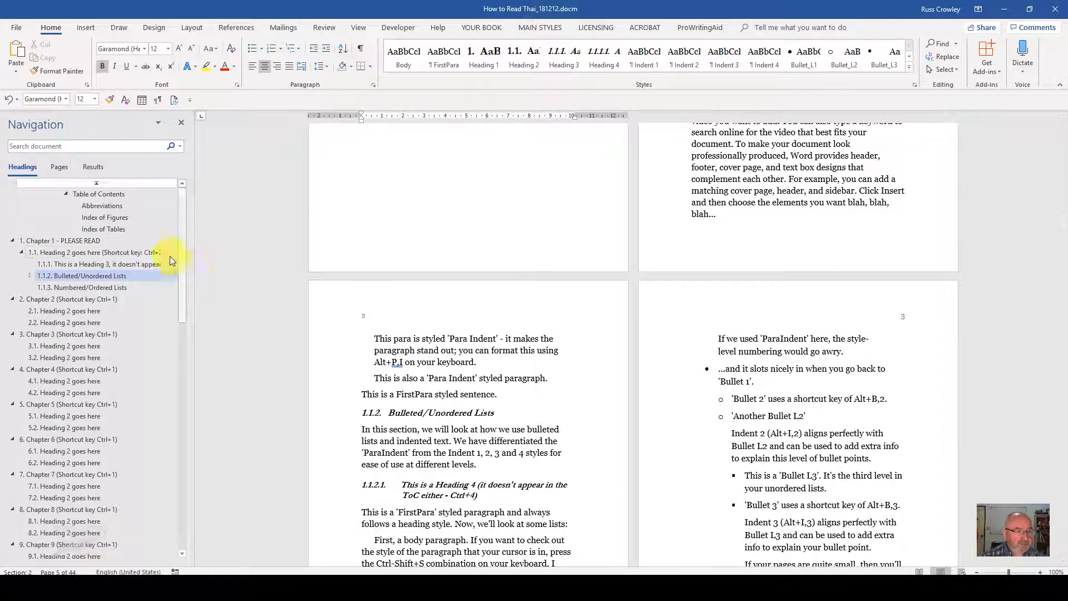
click(66, 242)
right_click(39, 241)
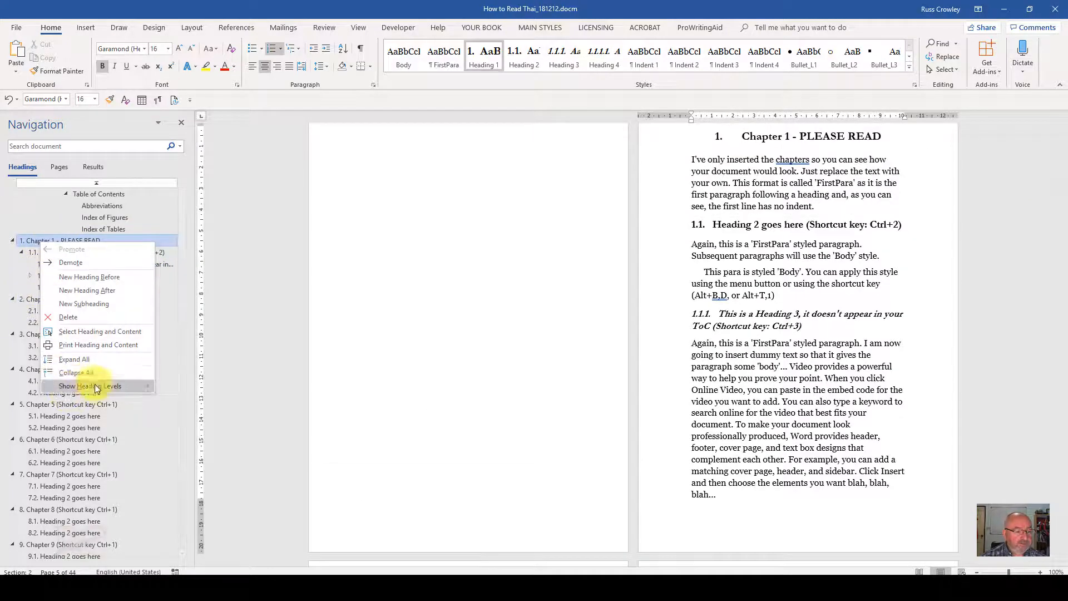
mouse_move(99, 386)
click(189, 400)
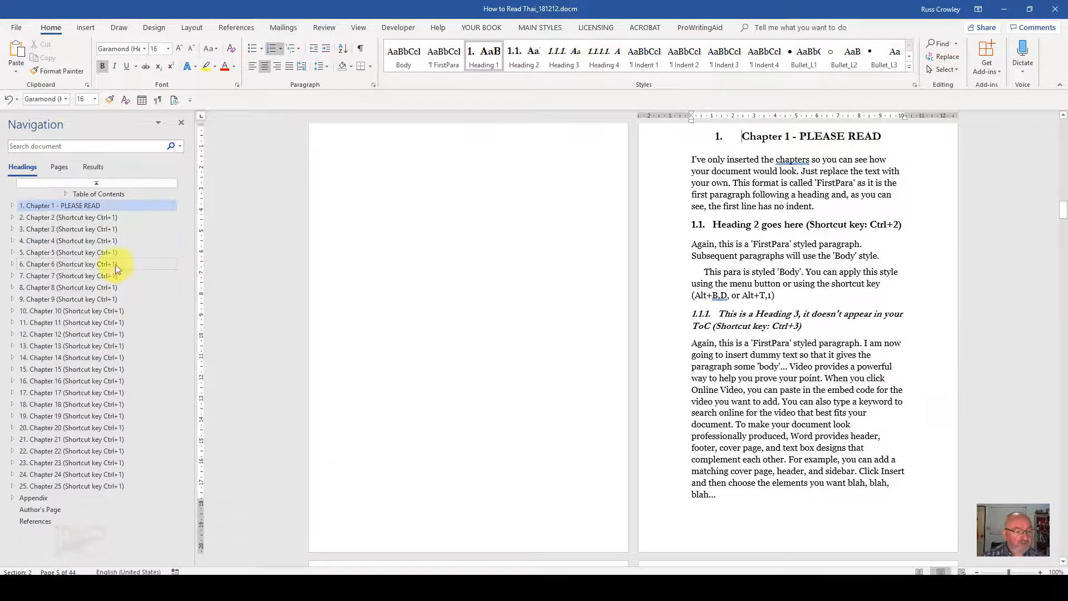
Step: Examine the generated book's Chapter 25 and the styled sample text and lists in Chapter 1, and go to Chapter 2
click(84, 486)
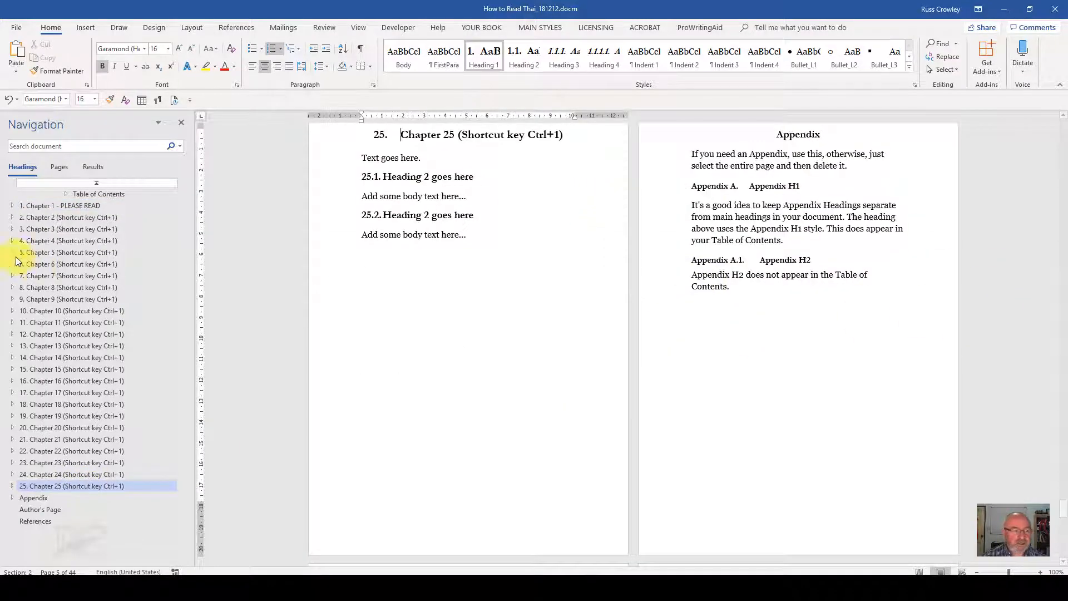
click(35, 206)
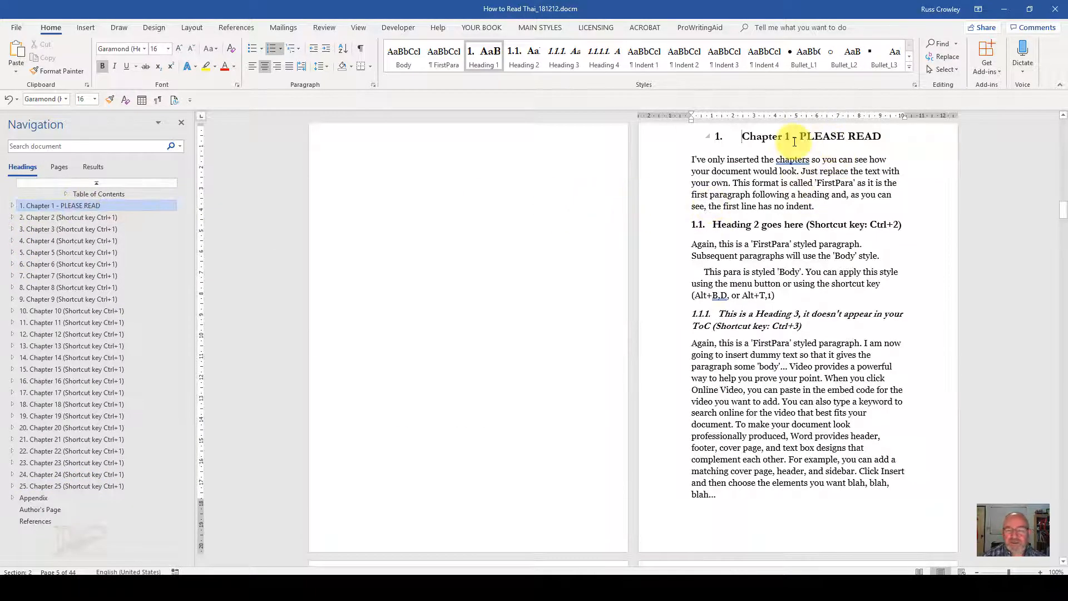
drag(770, 169, 769, 356)
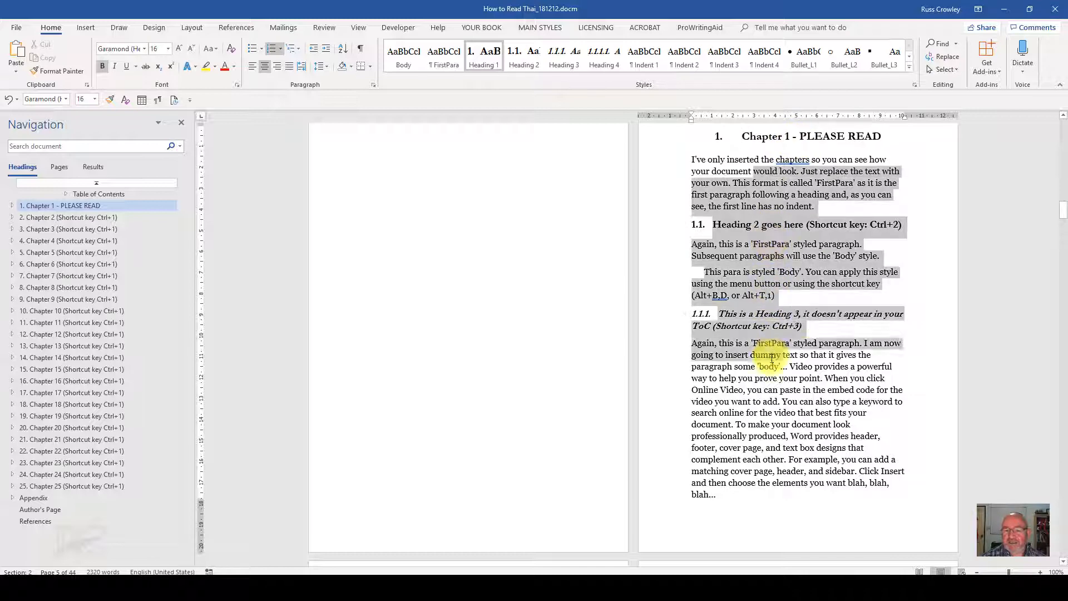
click(769, 390)
scroll(812, 423, down, 10)
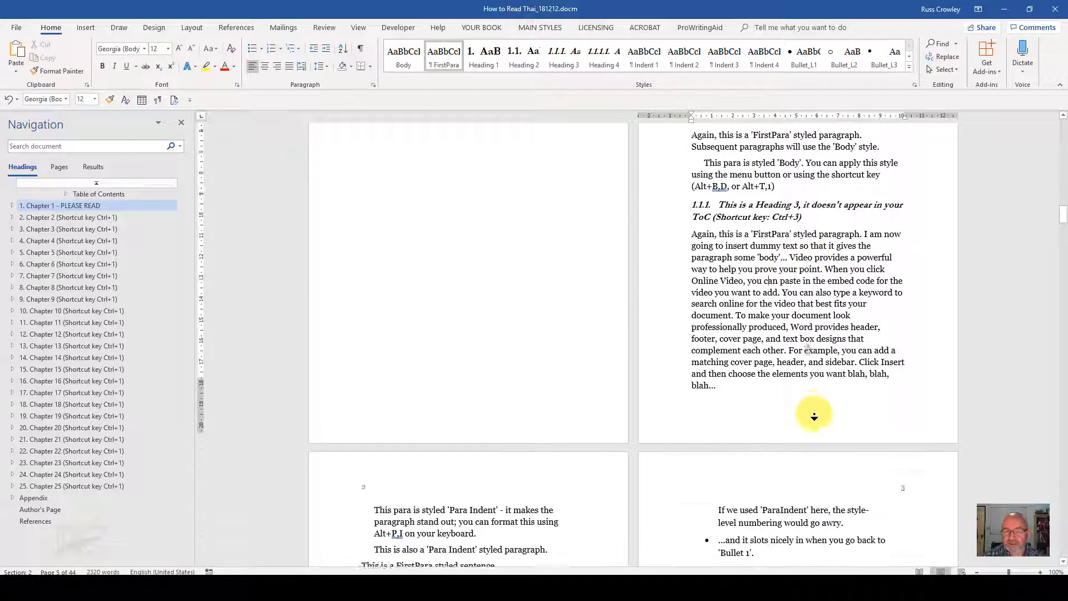
scroll(813, 423, down, 10)
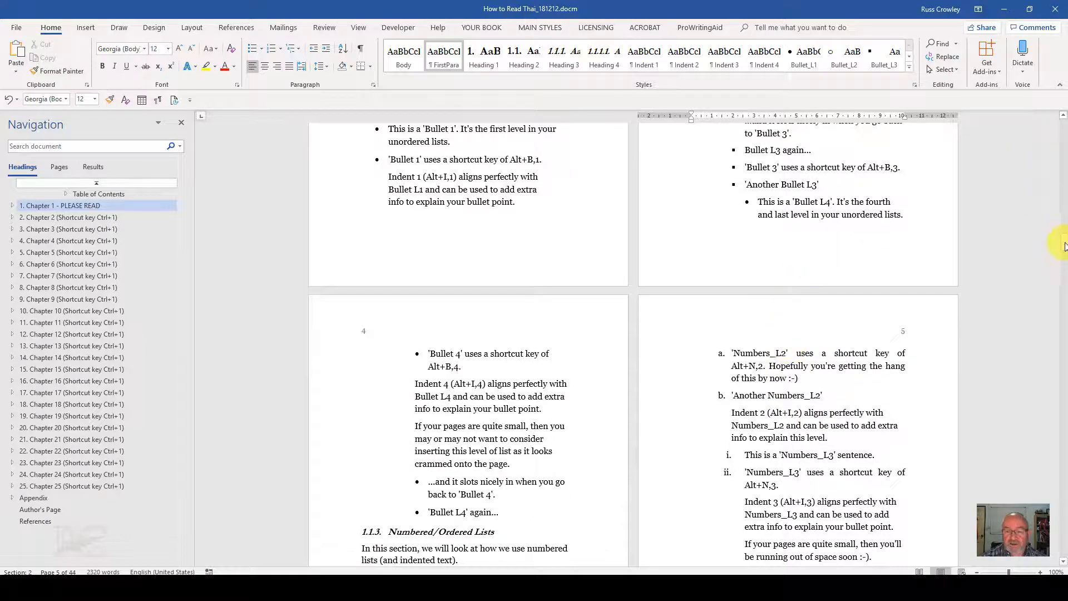
drag(1065, 243, 1063, 239)
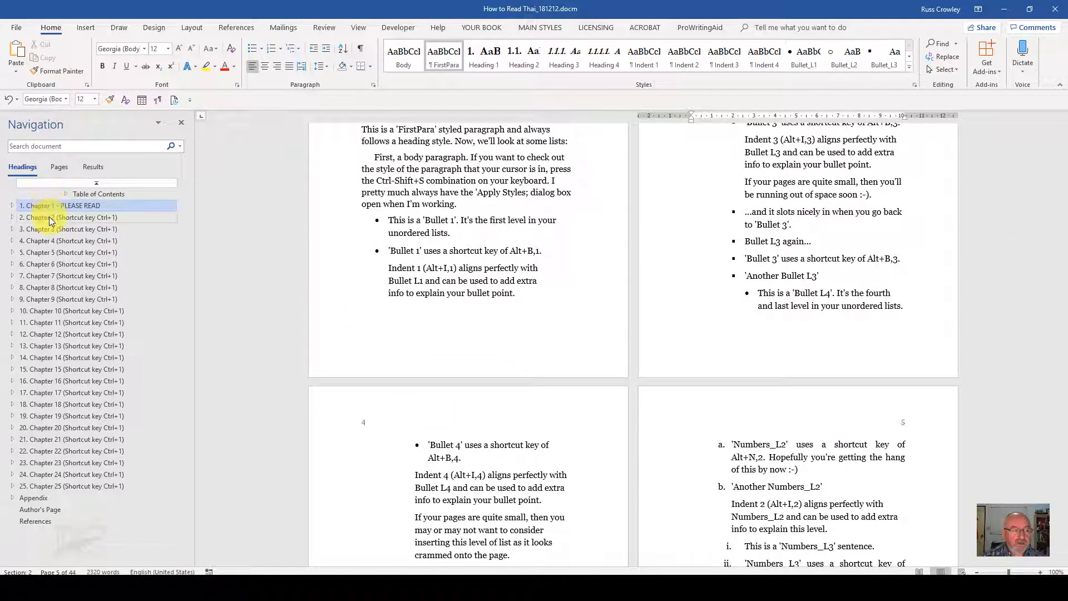
click(51, 218)
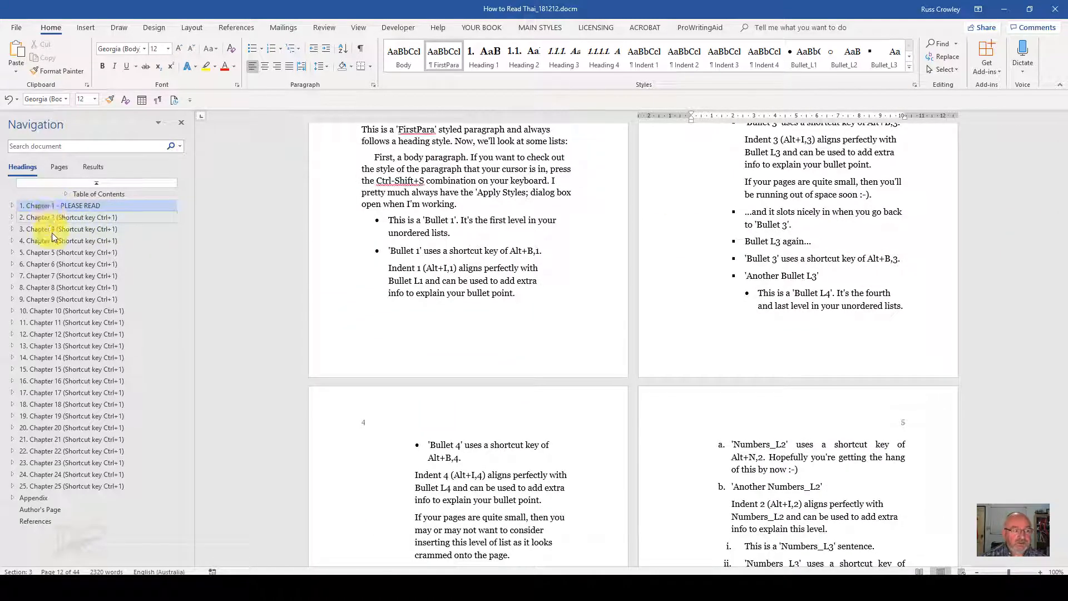
Step: Delete all sample content from Chapter 2 through Chapter 25, keeping Chapter 1, the Appendix, Author's Page and References
click(52, 217)
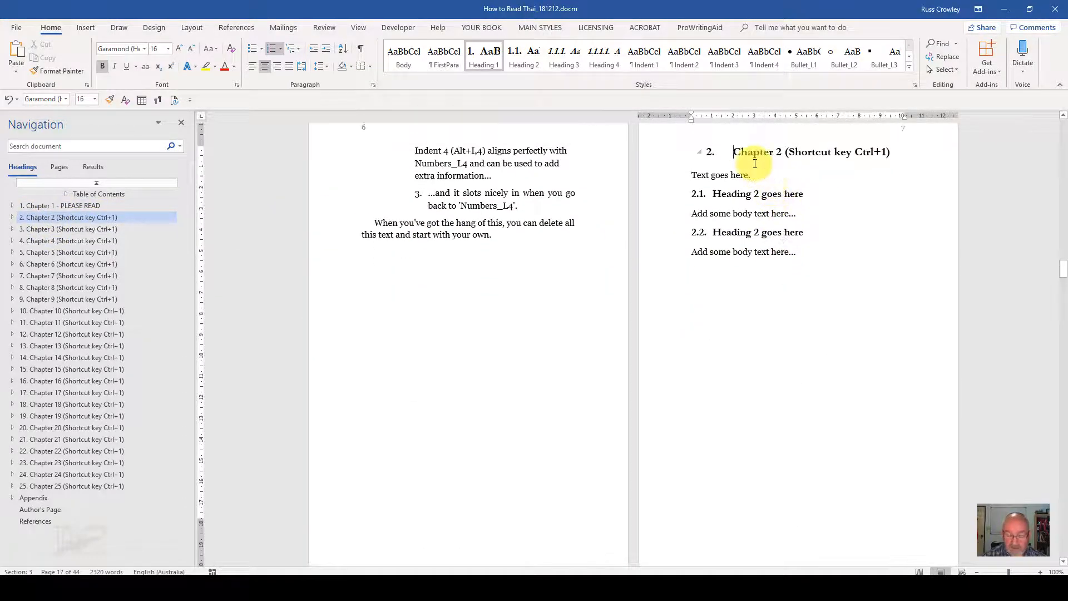
key(ctrl+shift+End)
key(shift+Left)
key(shift+Left)
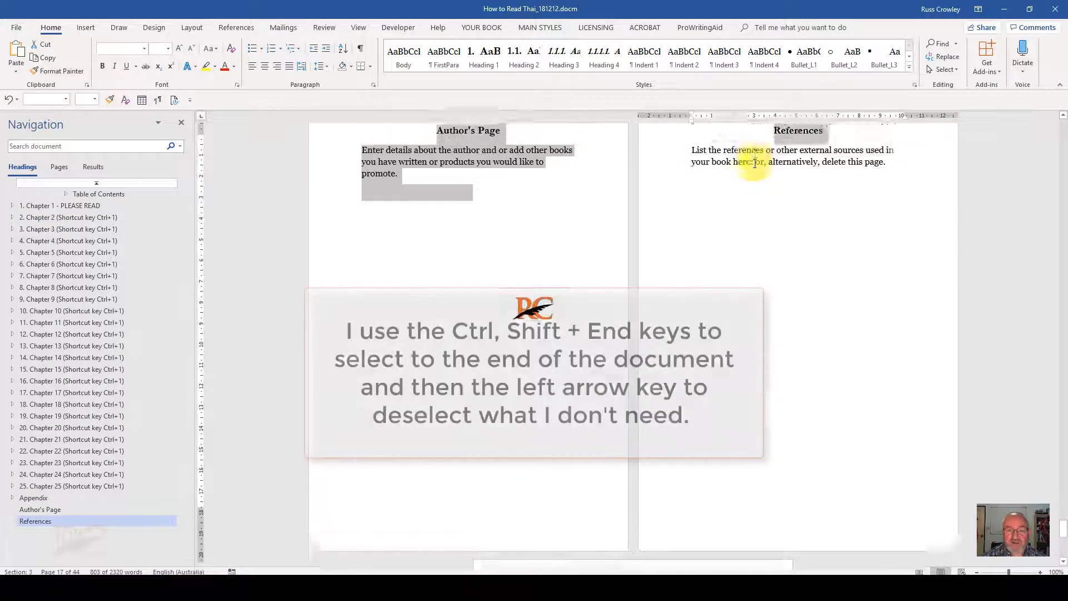
key(ctrl+shift+Left)
key(ctrl+shift+Left)
key(ctrl+shift+Left)
key(ctrl+shift+Left)
key(ctrl+shift+Left)
key(ctrl+shift+Left)
key(ctrl+shift+Left)
key(ctrl+shift+Left)
key(ctrl+shift+Left)
key(ctrl+shift+Left)
key(ctrl+shift+Left)
key(ctrl+shift+Left)
key(ctrl+shift+Left)
key(ctrl+shift+Left)
key(ctrl+shift+Left)
key(ctrl+shift+Left)
key(ctrl+shift+Left)
key(ctrl+shift+Left)
key(ctrl+shift+Left)
key(ctrl+shift+Left)
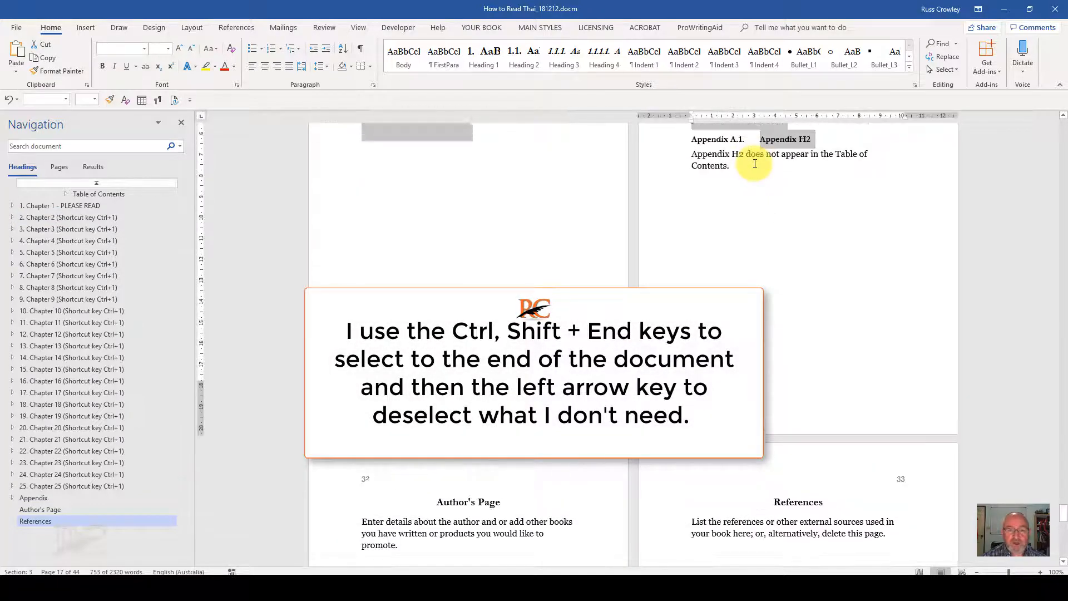
key(ctrl+shift+Down)
key(ctrl+shift+Up)
key(ctrl+shift+Up)
key(ctrl+shift+Up)
key(ctrl+shift+Up)
key(ctrl+shift+Up)
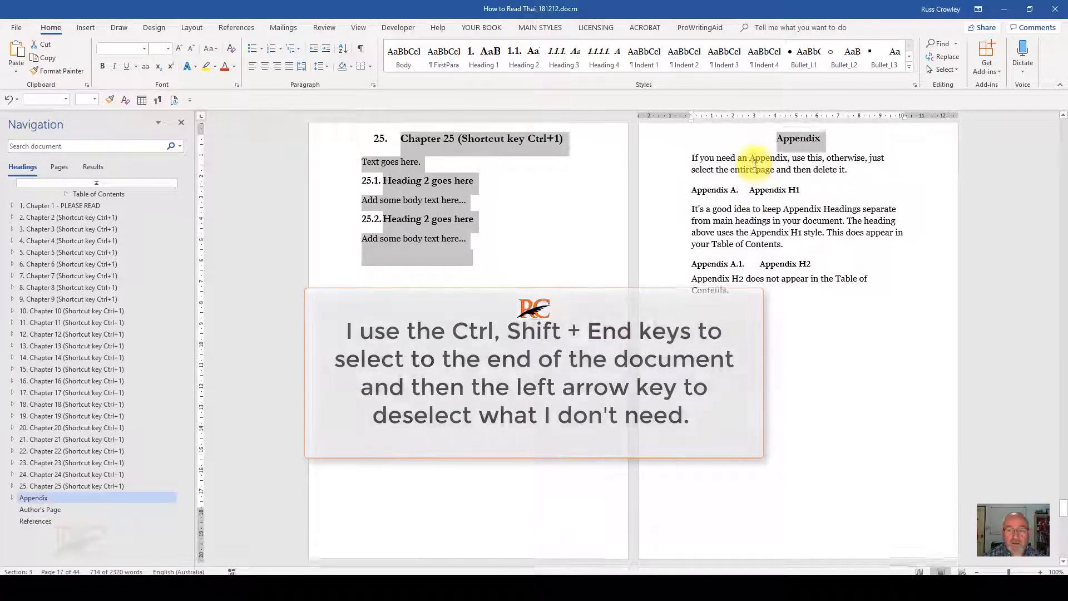
key(ctrl+shift+Up)
key(shift+Left)
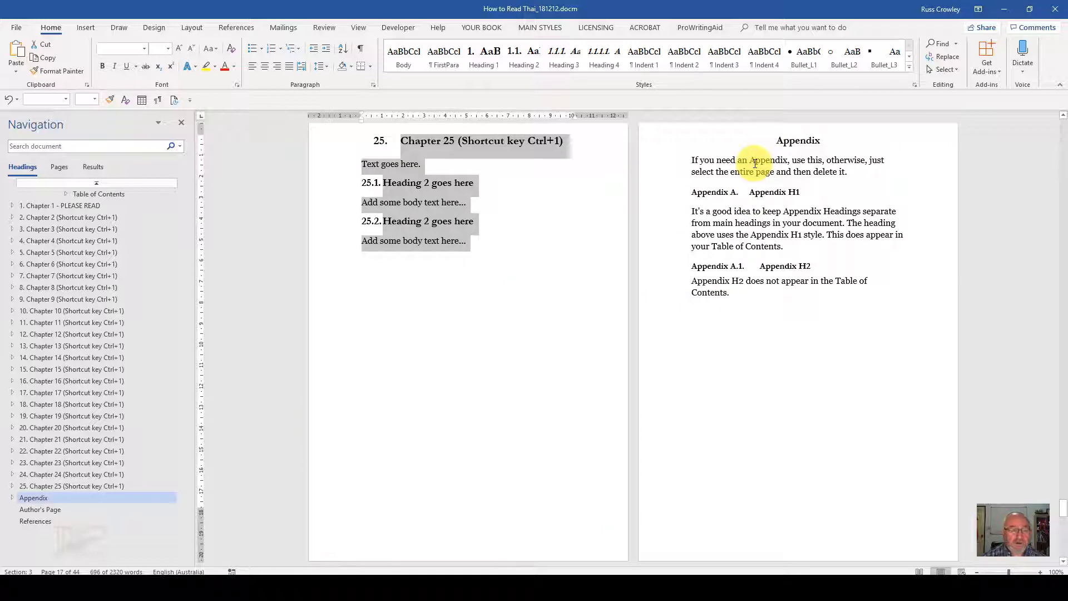
key(Delete)
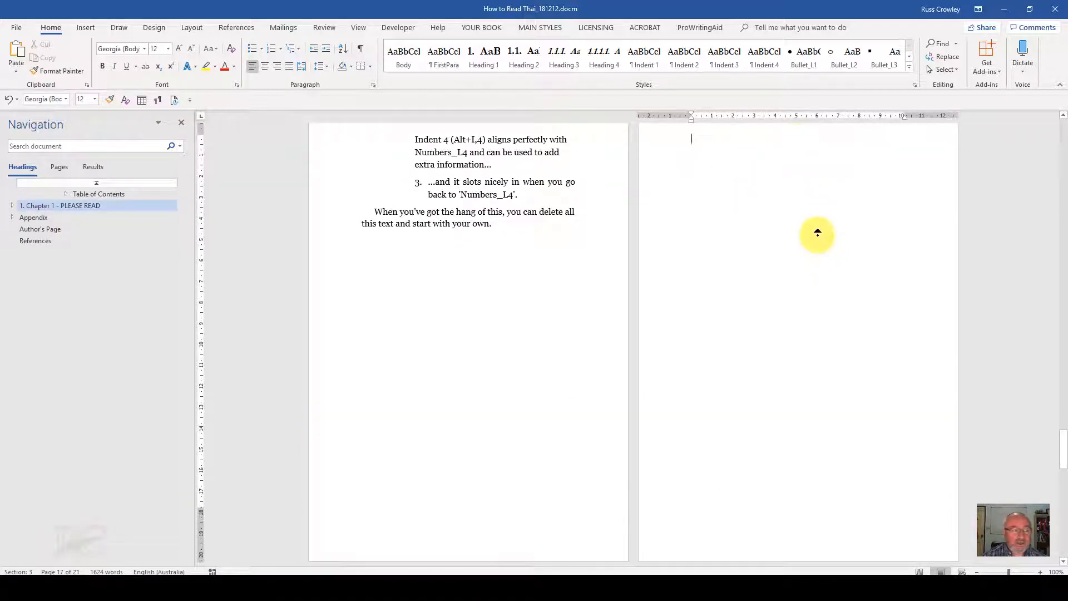
Step: Return to Chapter 1 and check the styles applied to its sample paragraph and its level 3 heading
scroll(809, 212, up, 3)
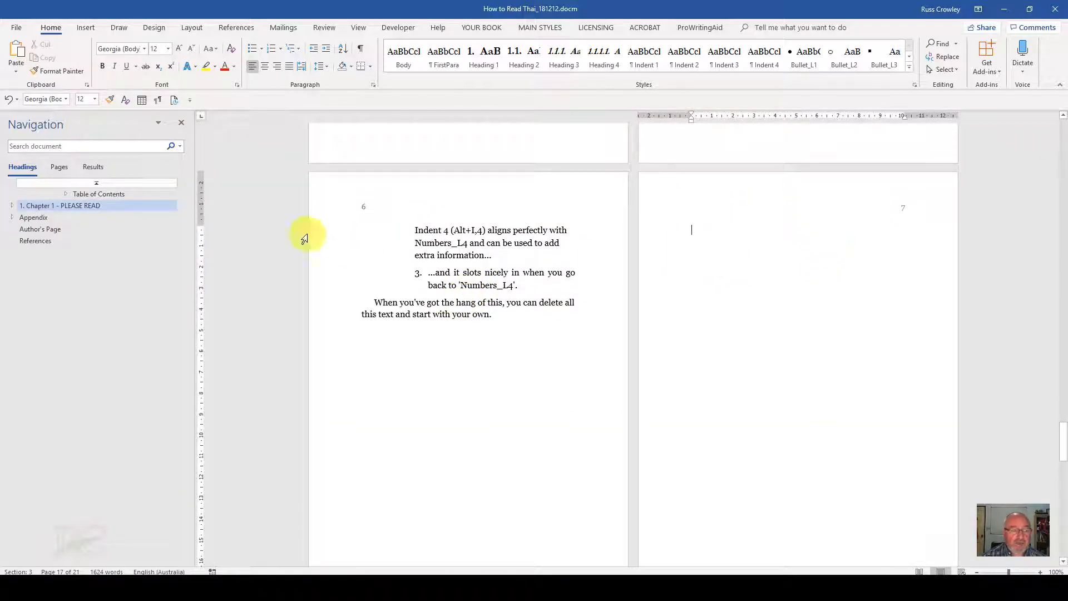
click(84, 205)
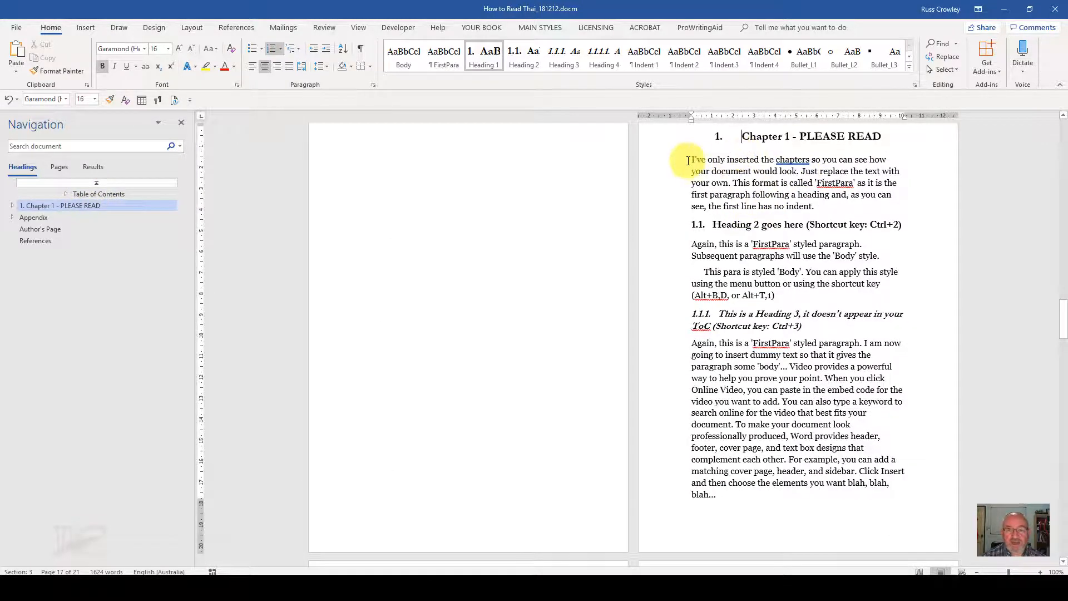
click(762, 407)
click(805, 314)
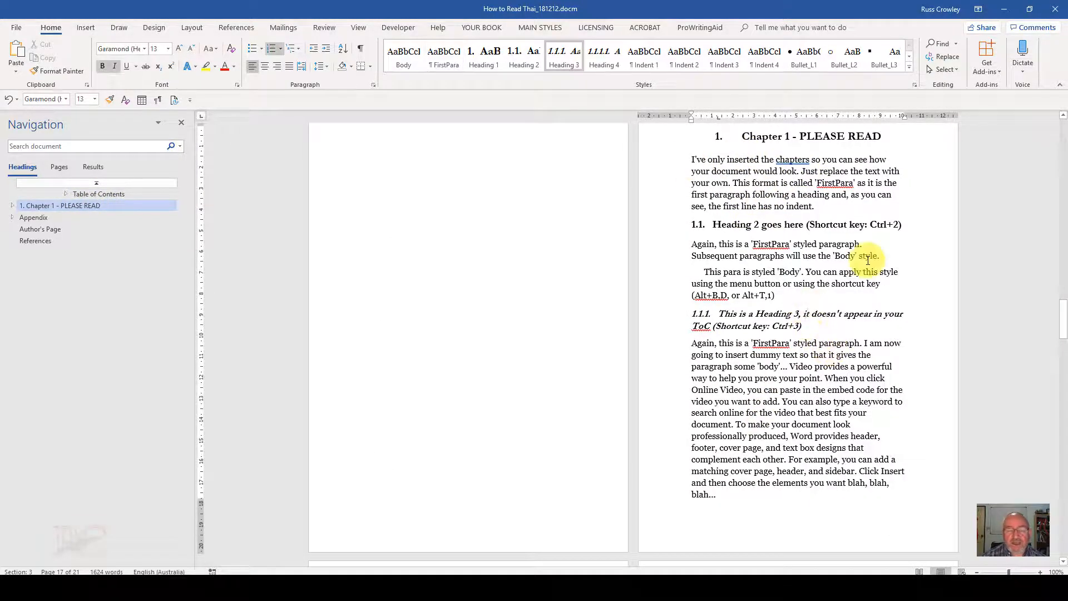